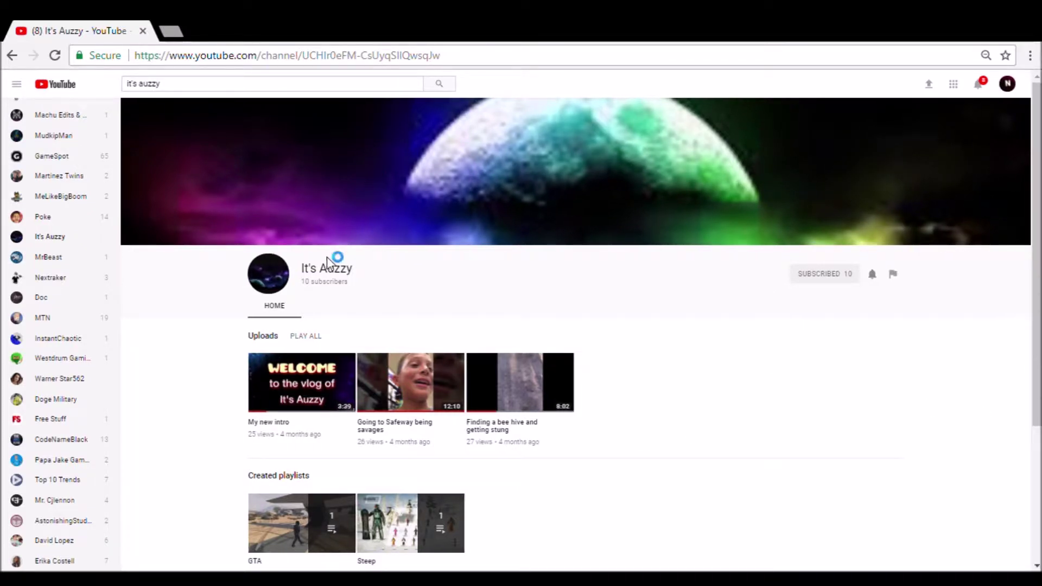
- Highlight the It's Auzzy channel name and subscriber count, then clear the highlight
{"action": "left_click_drag", "start_coordinate": [310, 273], "coordinate": [391, 284]}
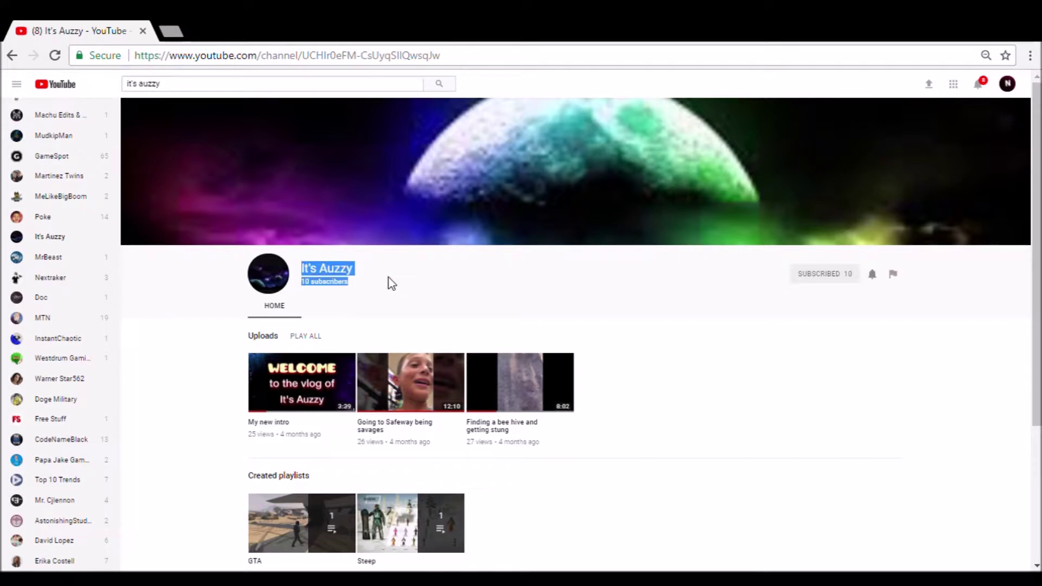
{"action": "left_click", "coordinate": [352, 301]}
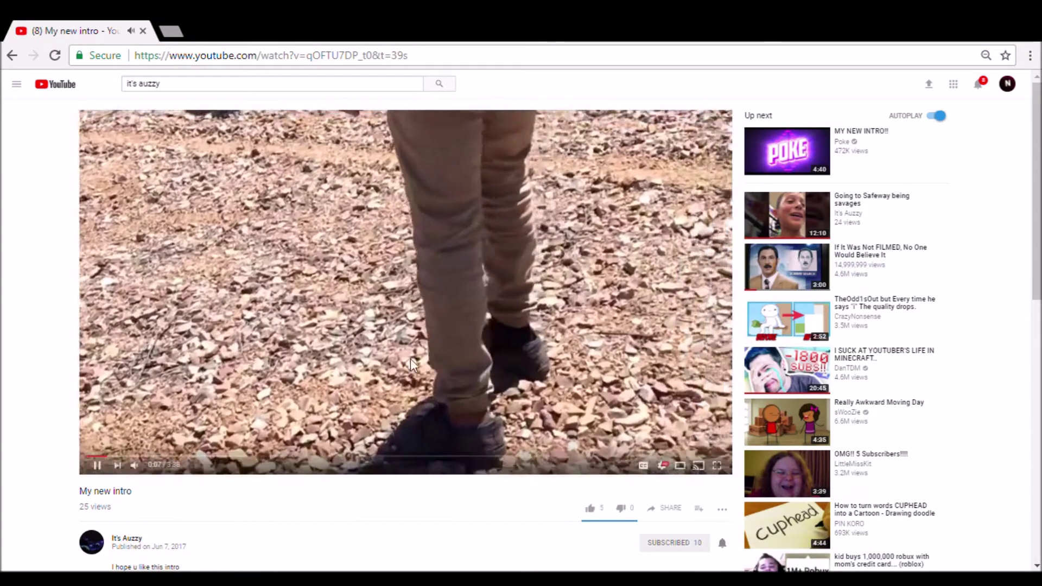
- Pause 'My new intro' and go back to the It's Auzzy uploads and playlists
{"action": "left_click", "coordinate": [411, 358]}
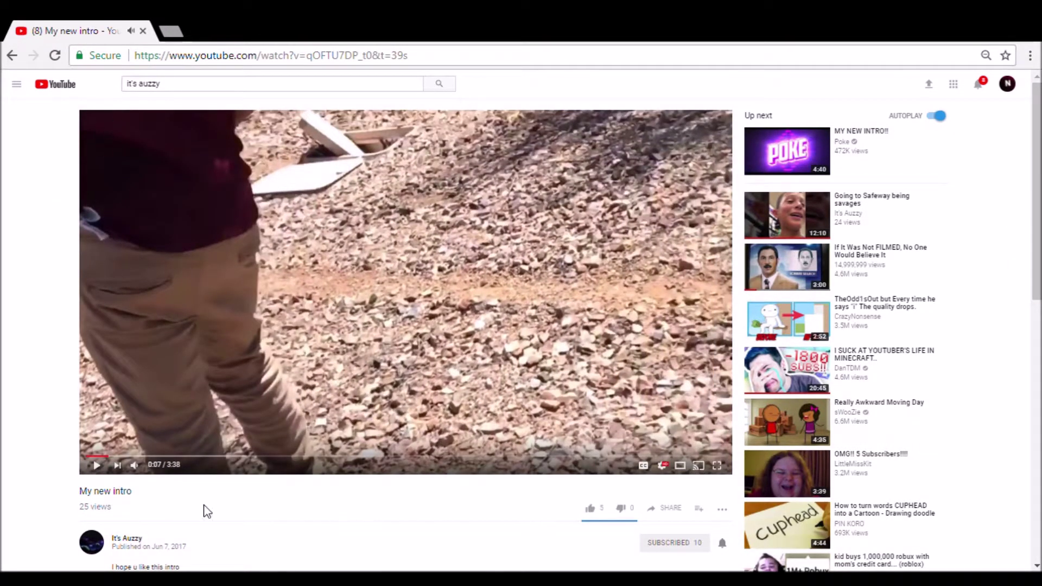
{"action": "left_click", "coordinate": [101, 550]}
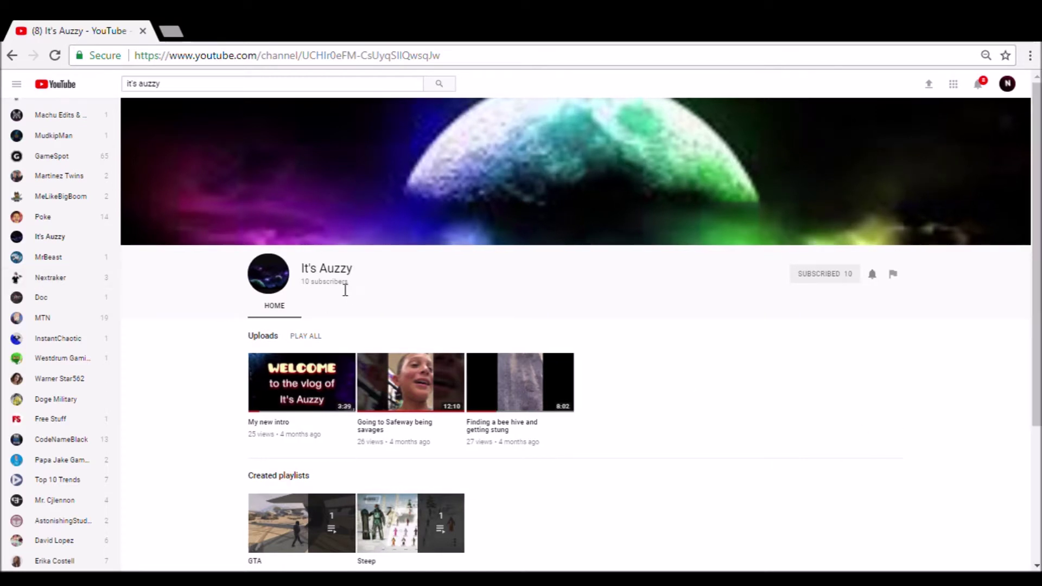
{"action": "left_click_drag", "start_coordinate": [352, 271], "coordinate": [338, 277]}
{"action": "left_click", "coordinate": [756, 409]}
{"action": "left_click_drag", "start_coordinate": [308, 282], "coordinate": [361, 295]}
{"action": "left_click", "coordinate": [658, 351]}
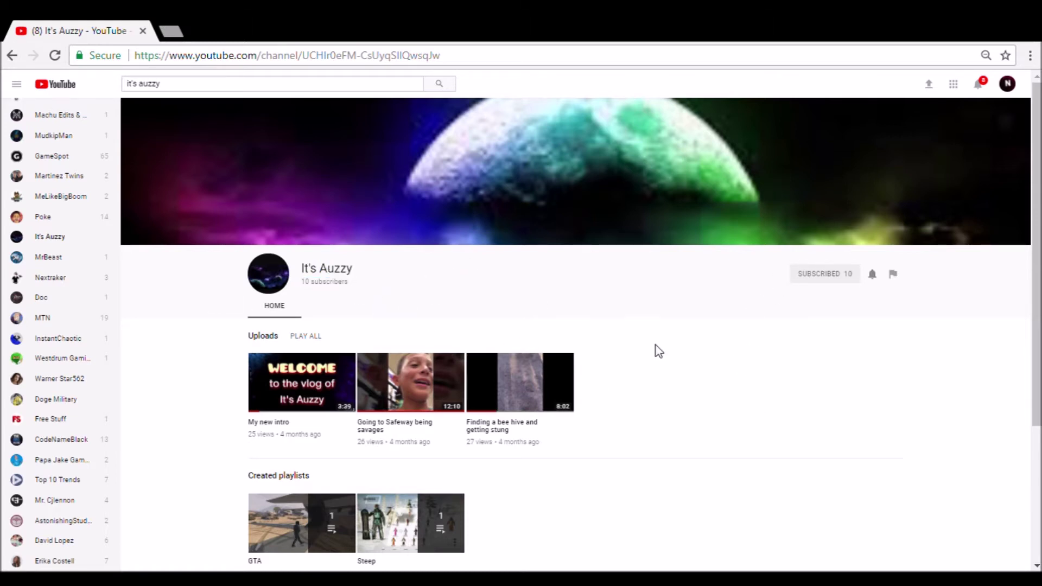